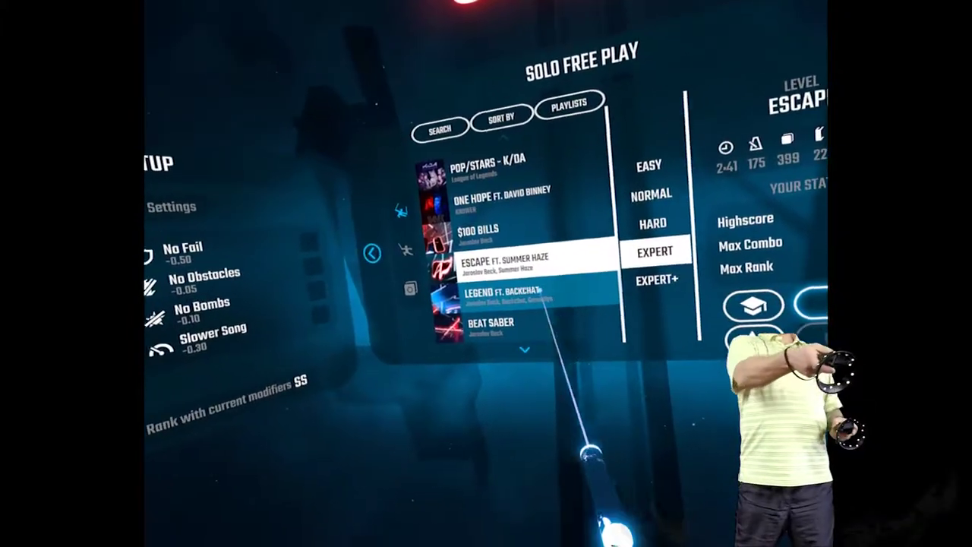
pyautogui.click(520, 290)
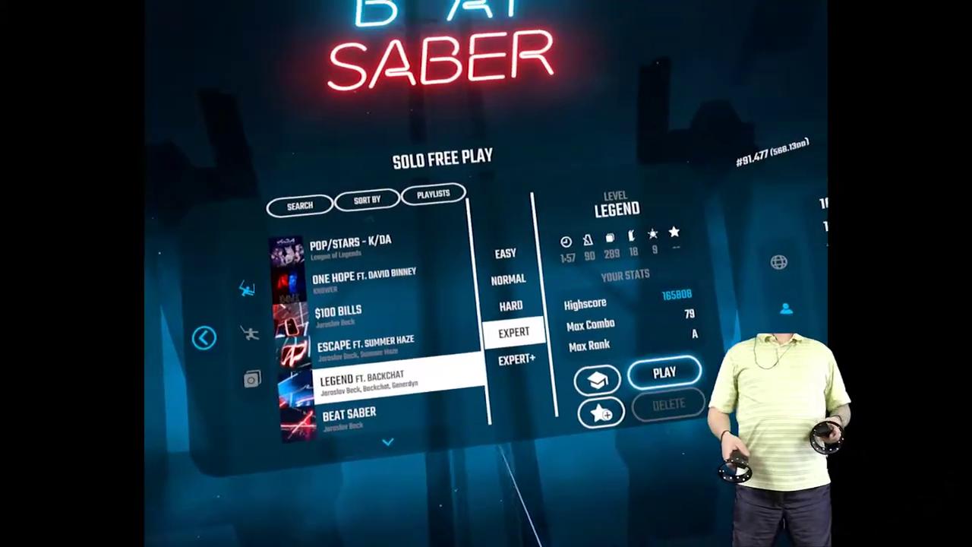